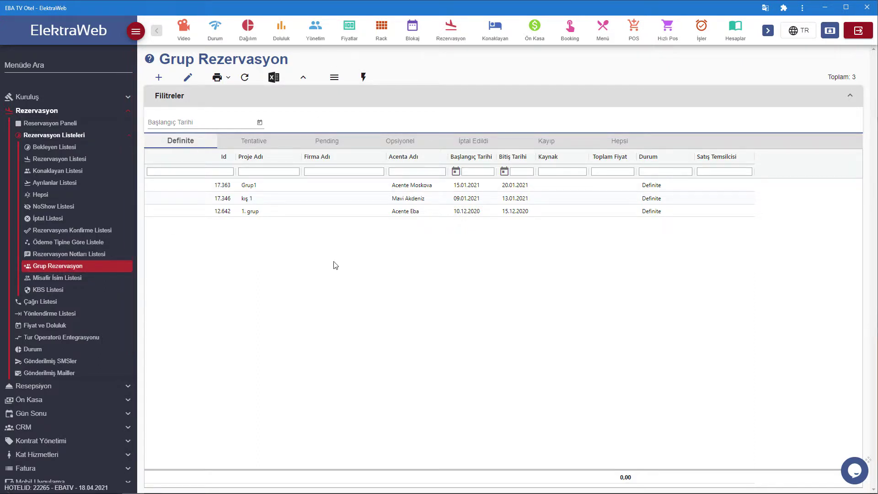
Create a new group reservation named "Eba Çalışma Grubu" with A-EBA as the agency
left_click(160, 78)
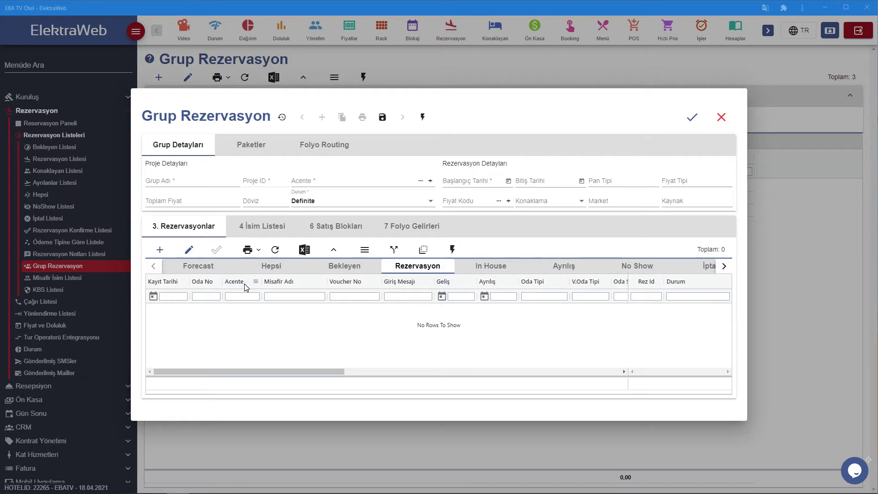
left_click(185, 181)
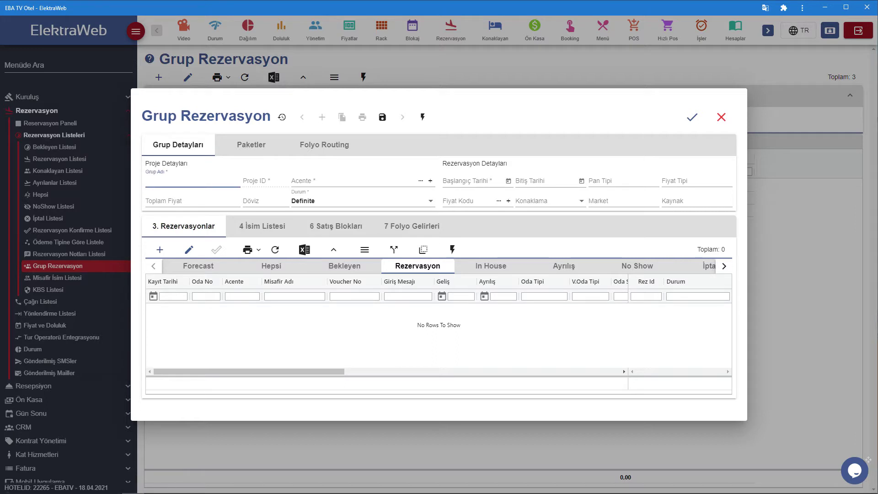
type("Eba Çalışma Grubu")
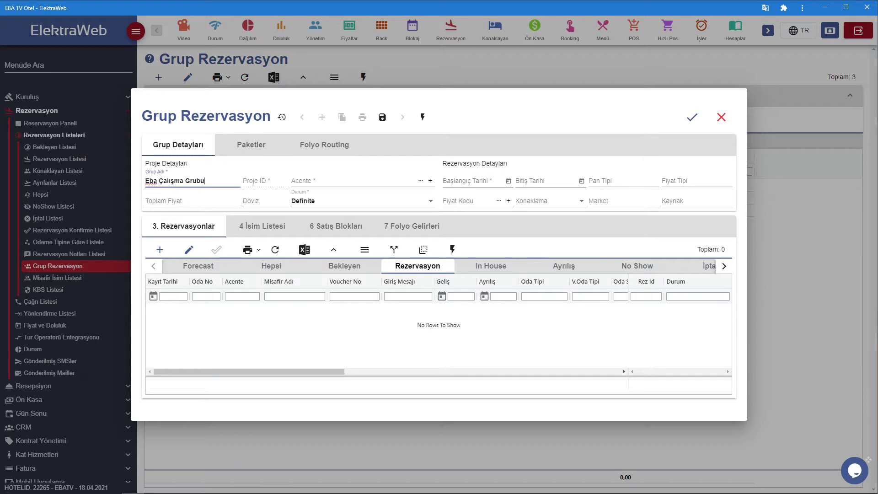
key("Tab")
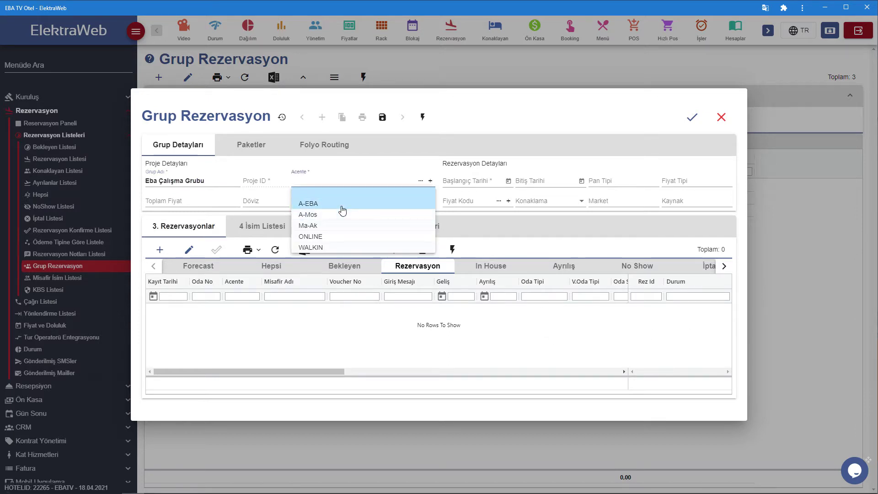
left_click(342, 210)
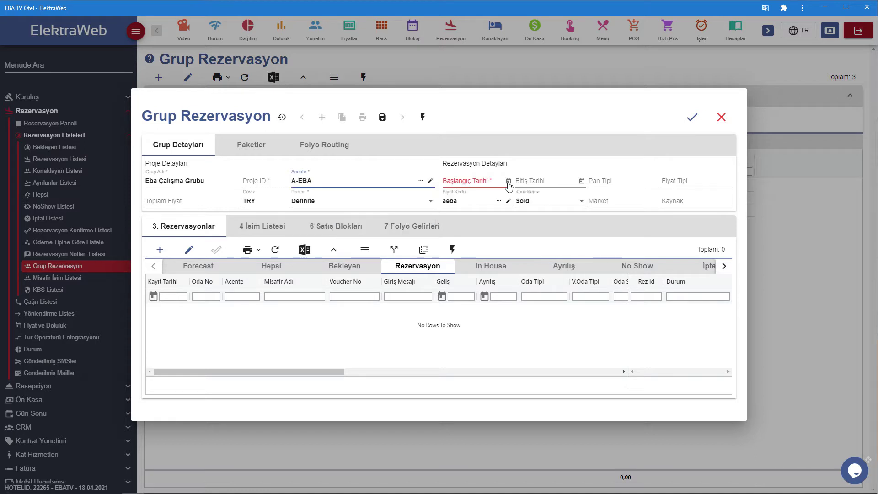
Set the group's start date to 19.4.2021 and its end date to 21.4.2021
left_click(508, 182)
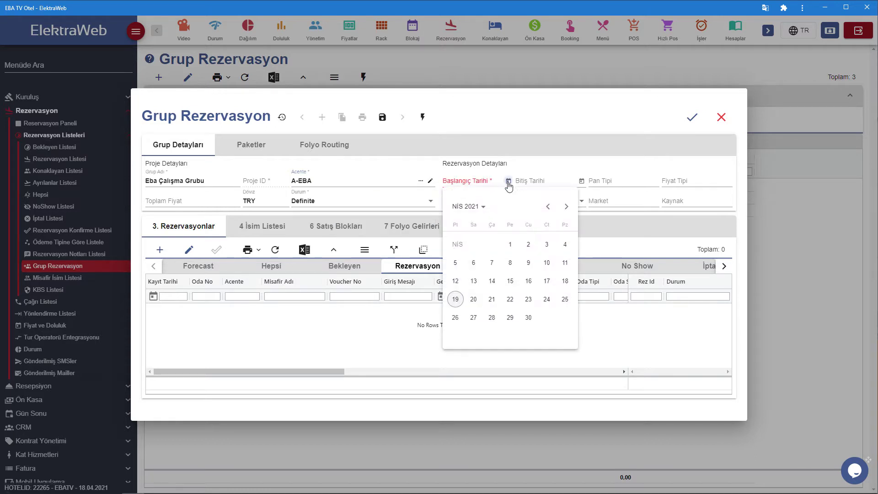
left_click(455, 299)
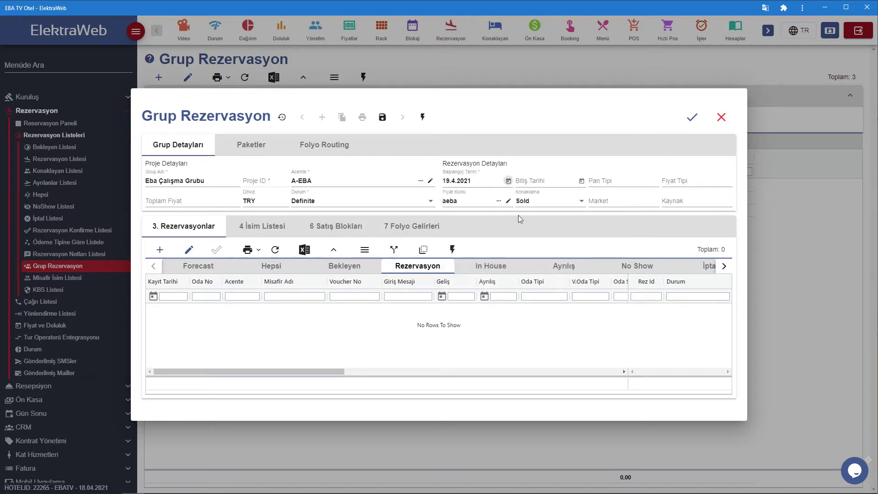
left_click(544, 181)
left_click(581, 180)
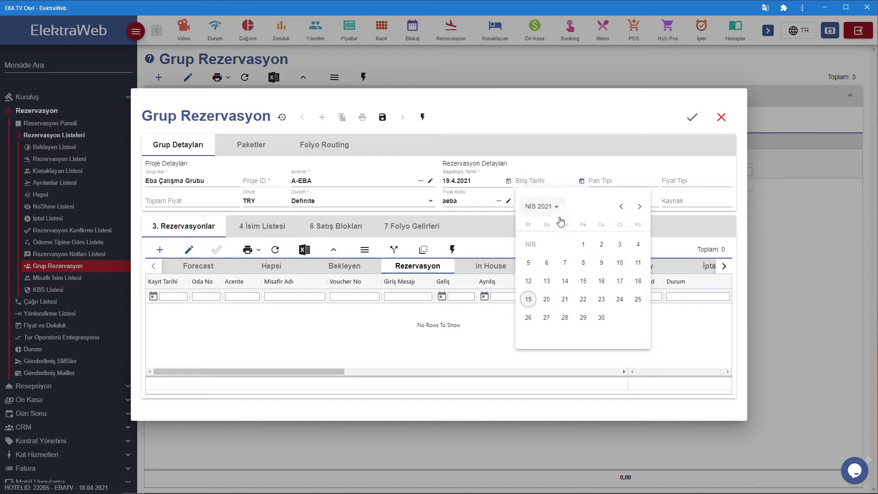
left_click(565, 299)
Set the group's board type to BB and price type to Non-Refundable, and save the record
left_click(613, 181)
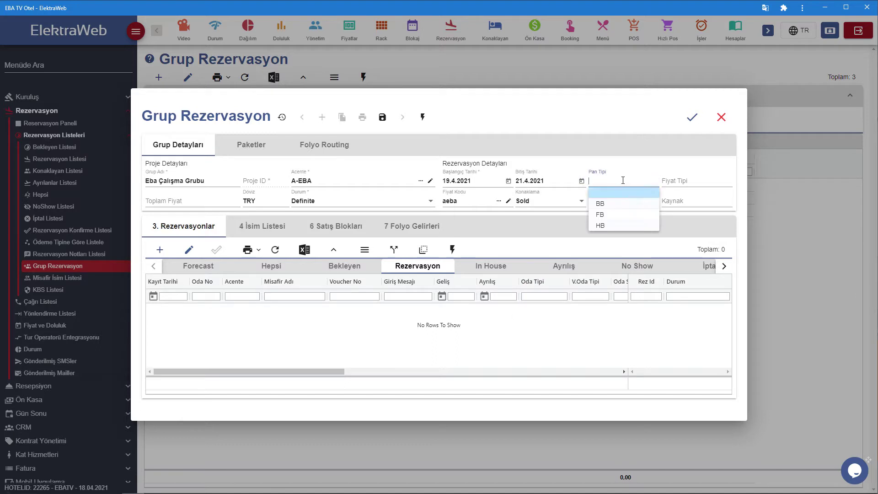
left_click(613, 203)
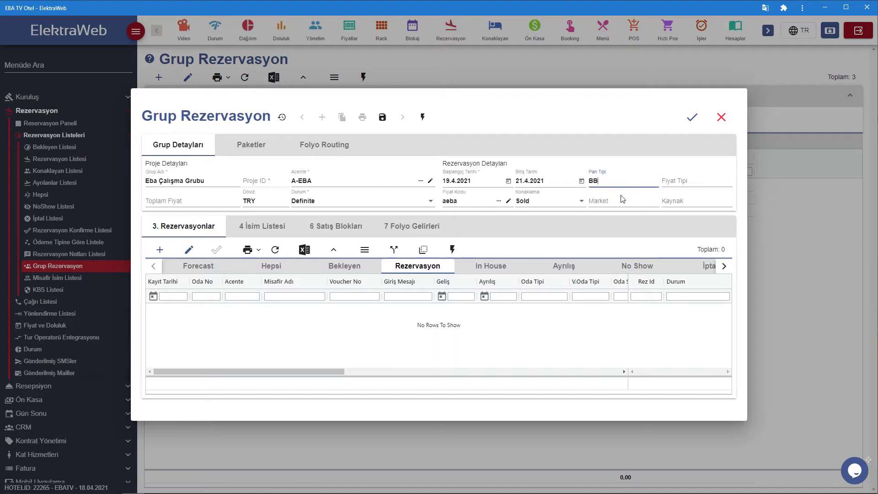
left_click(680, 180)
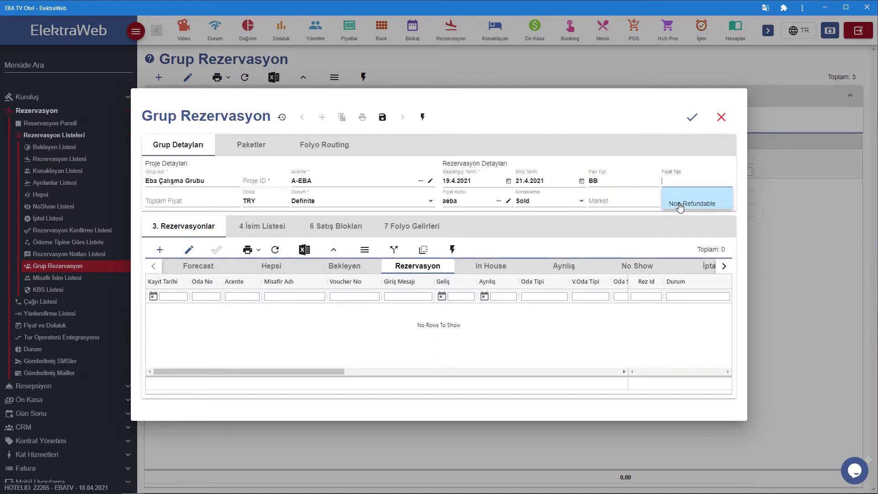
left_click(680, 207)
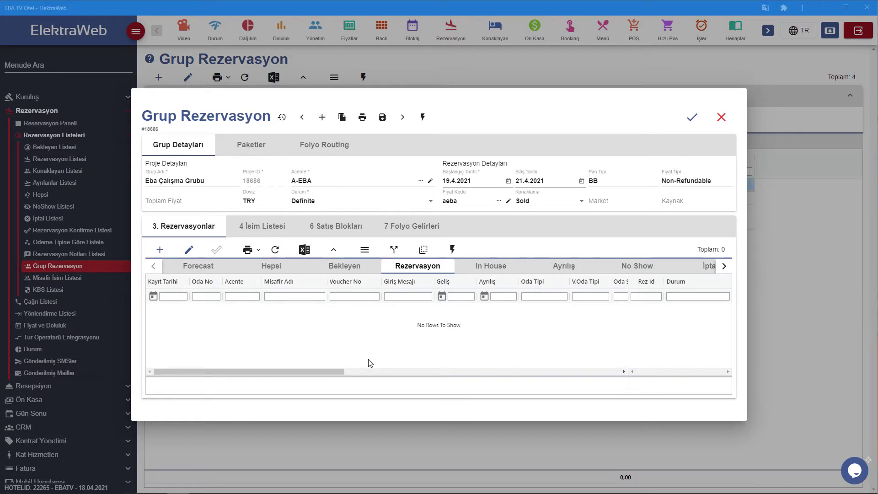
Add a sales block of 5 double Standart rooms for the group's dates, with Ünite Kontenjan set to 5
left_click(352, 228)
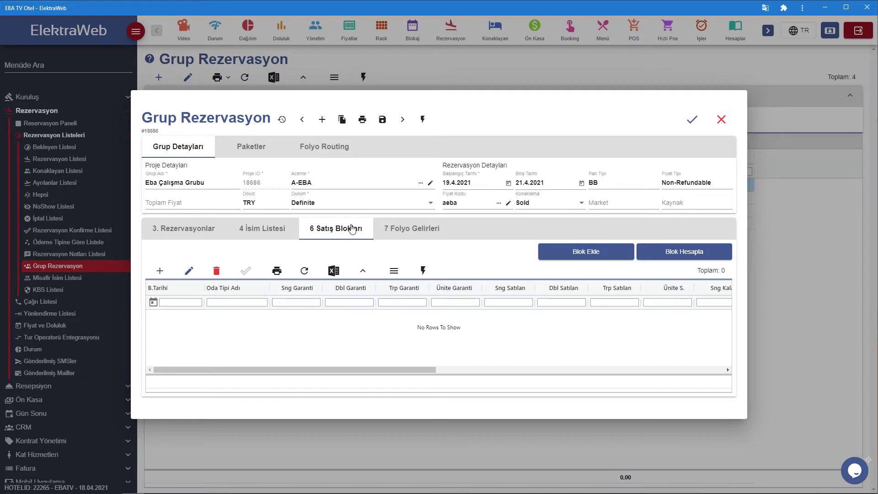
left_click(600, 260)
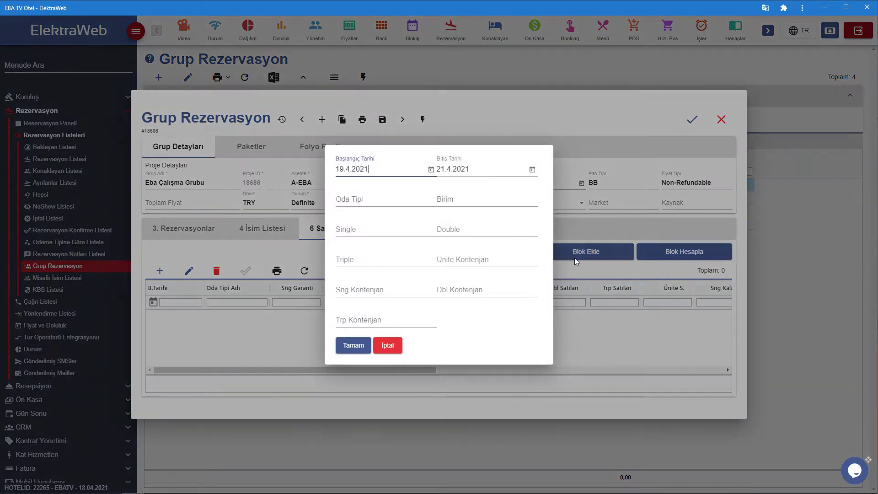
left_click(382, 211)
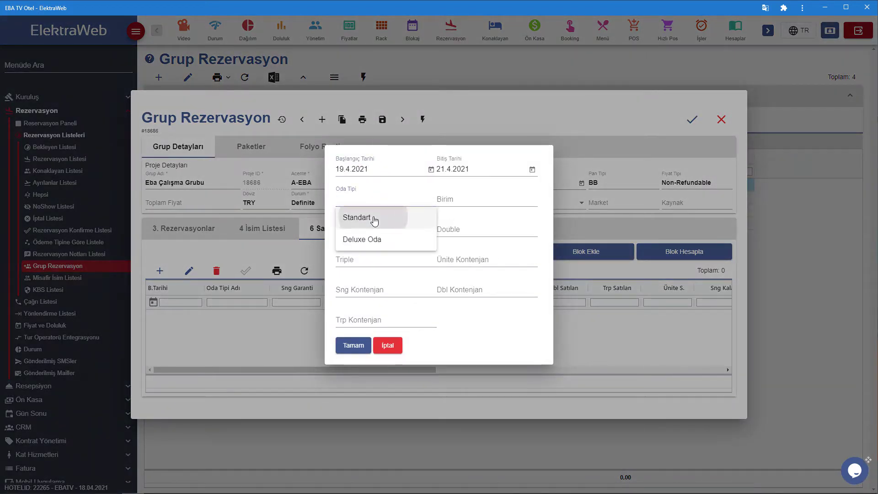
left_click(372, 218)
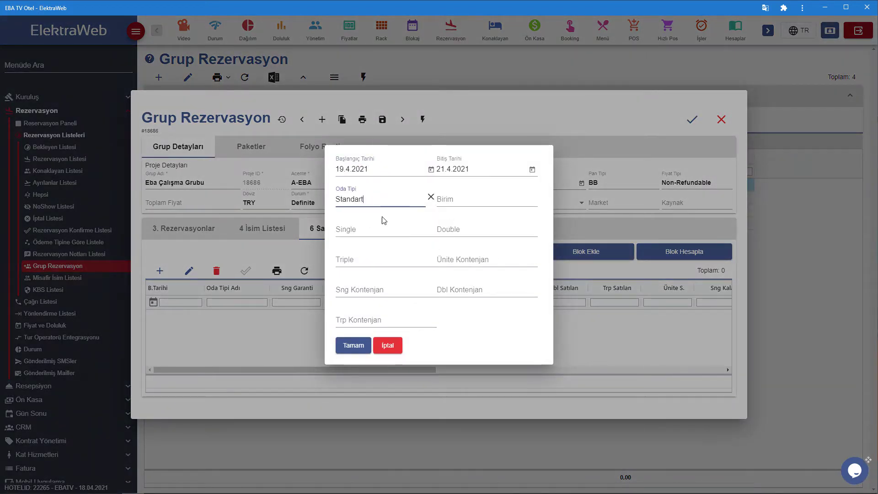
left_click(453, 228)
type("5")
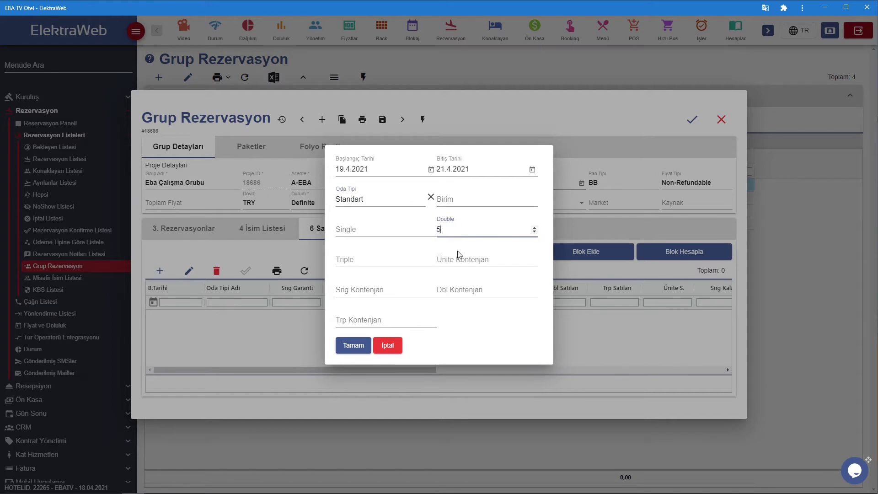
left_click(462, 259)
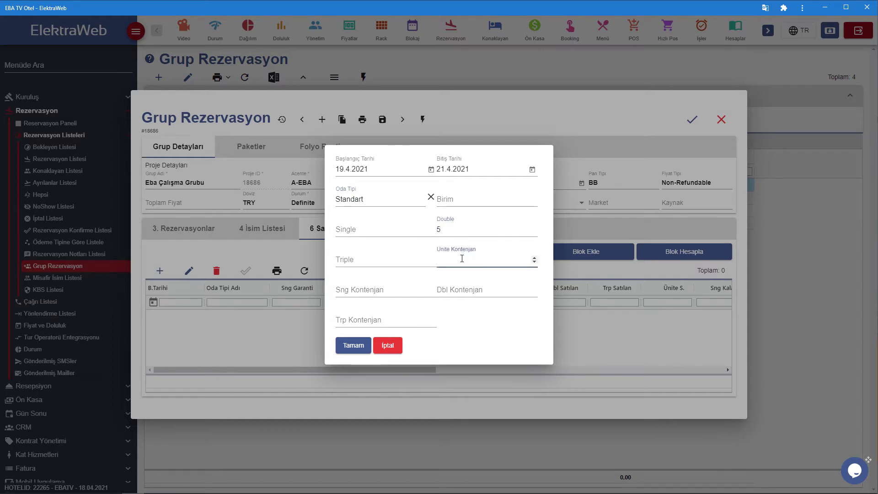
type("5")
left_click(361, 346)
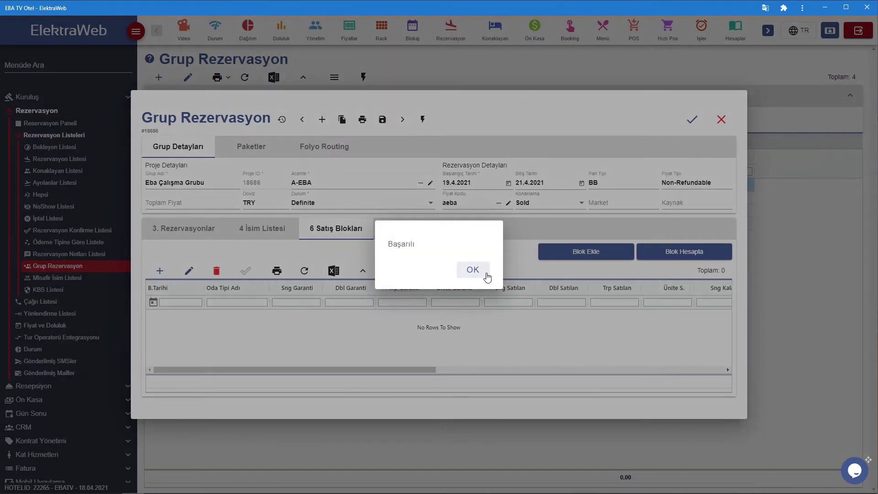
left_click(486, 273)
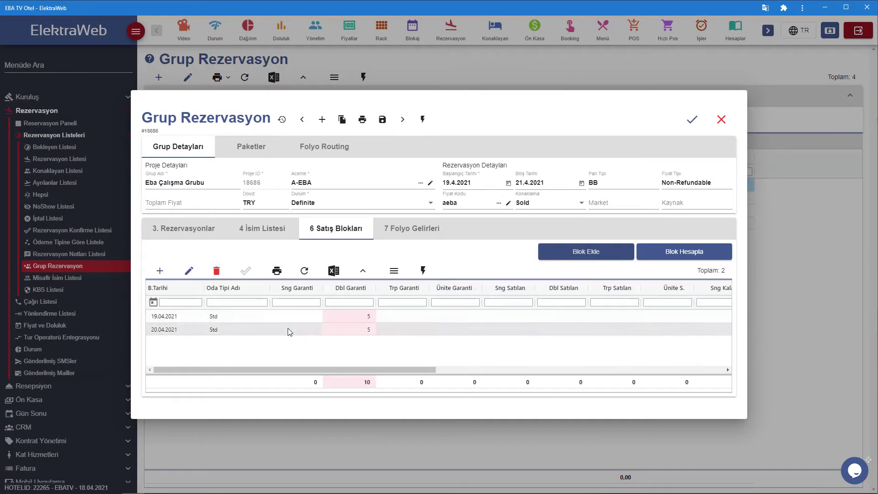
Review the sales block's guaranteed and remaining double rooms, and save and close the group reservation
left_click(361, 371)
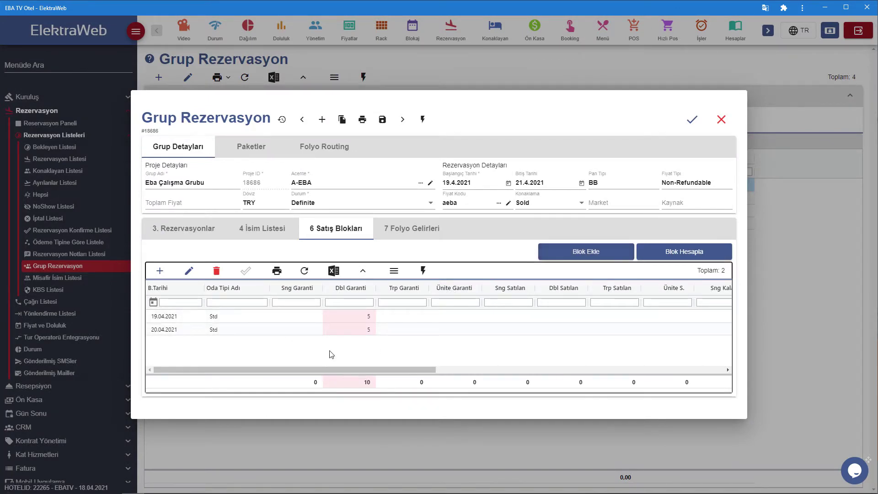
left_click_drag(342, 369, 323, 357)
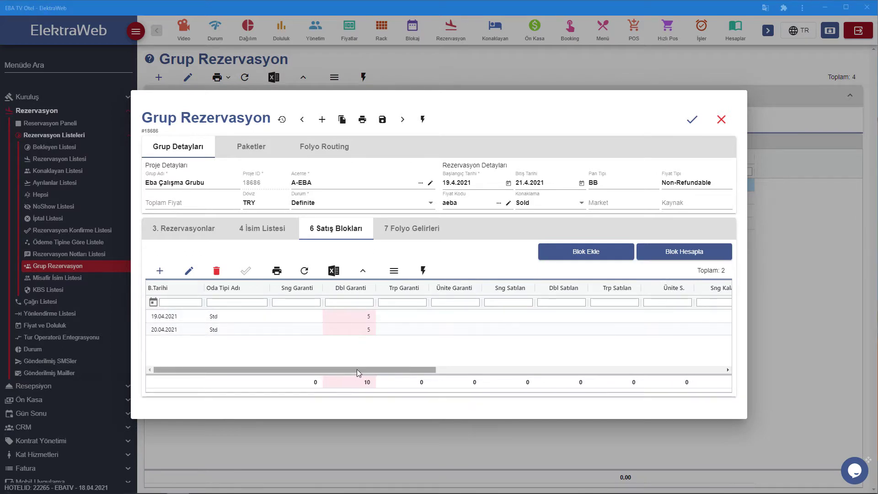
left_click_drag(361, 370, 535, 371)
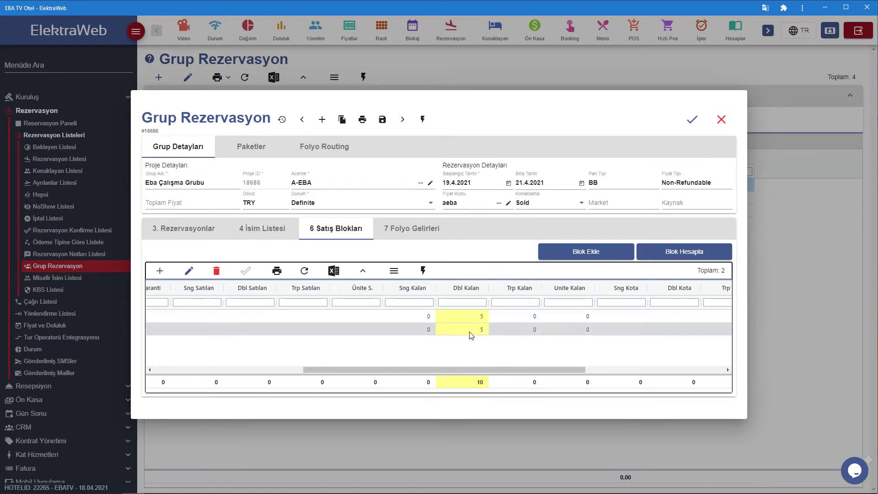
left_click_drag(467, 366, 300, 366)
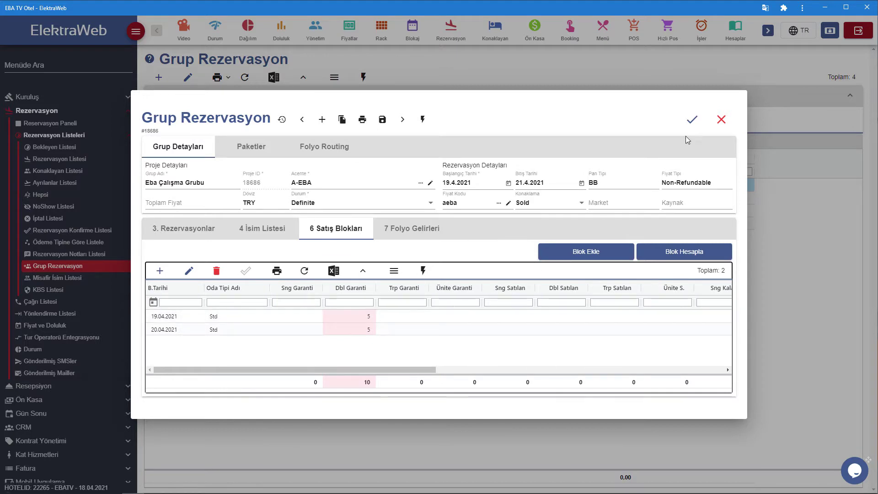
left_click(695, 121)
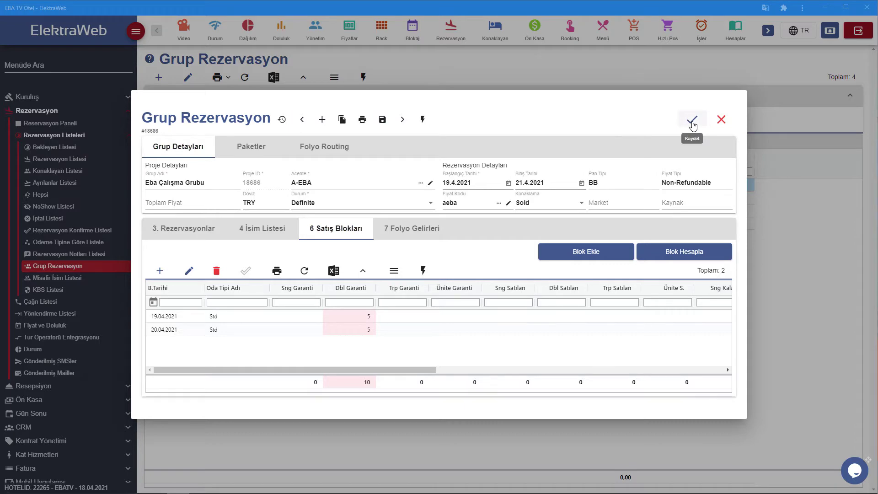
left_click(693, 123)
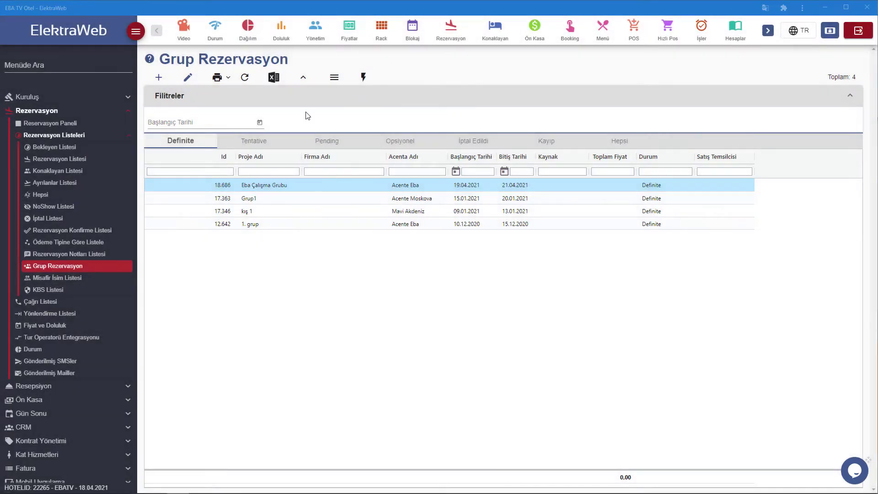
Check the blocked rooms for 19 and 20 April in the occupancy chart, and return to the group reservation list
left_click(281, 32)
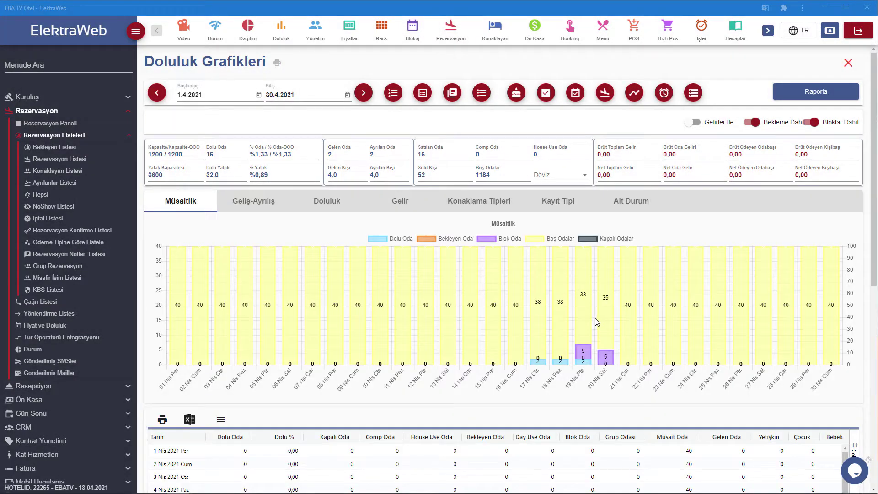
mouse_move(587, 356)
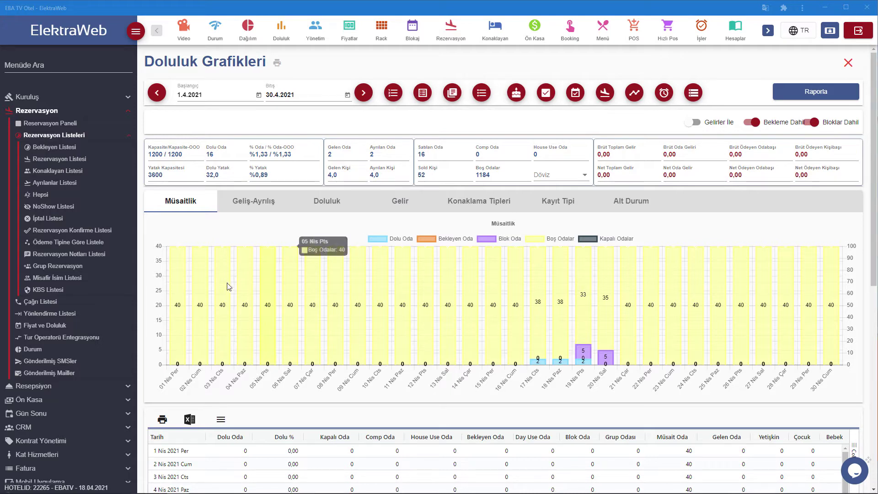
left_click(63, 269)
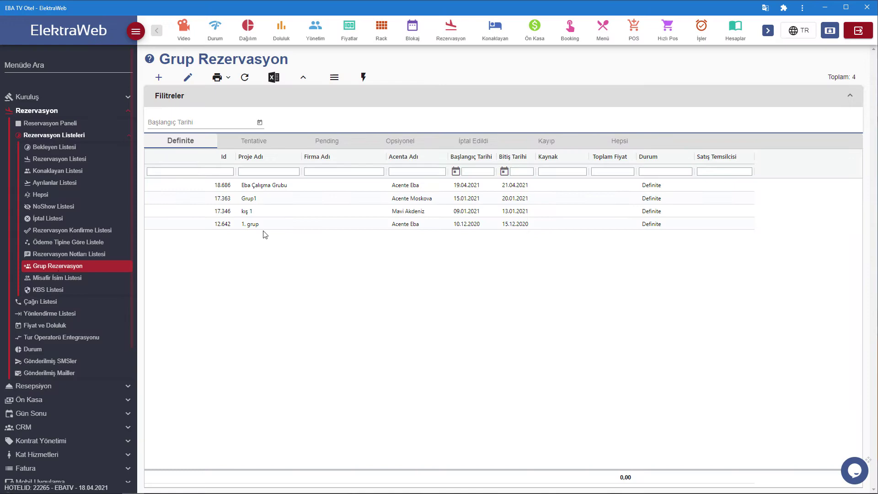
Reopen the Eba Çalışma Grubu reservation and start a virtual folio with arrival 19.4.2021 and departure 21.4.2021
double_click(298, 188)
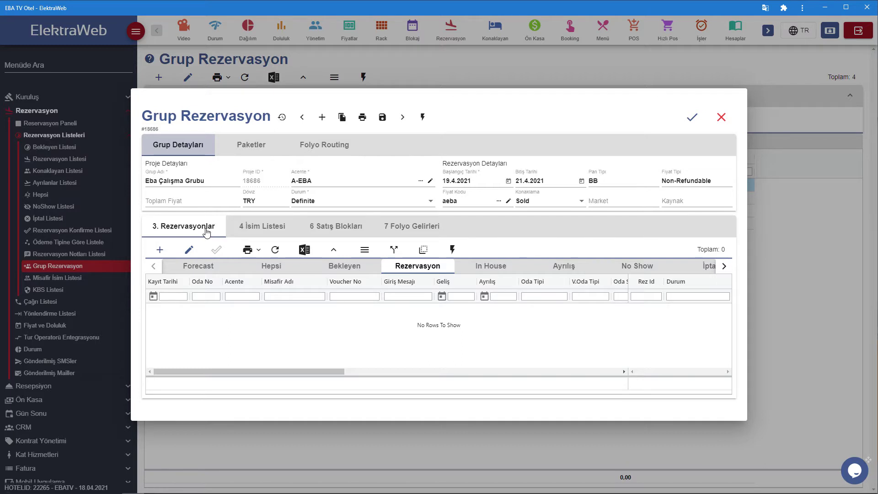
left_click(422, 250)
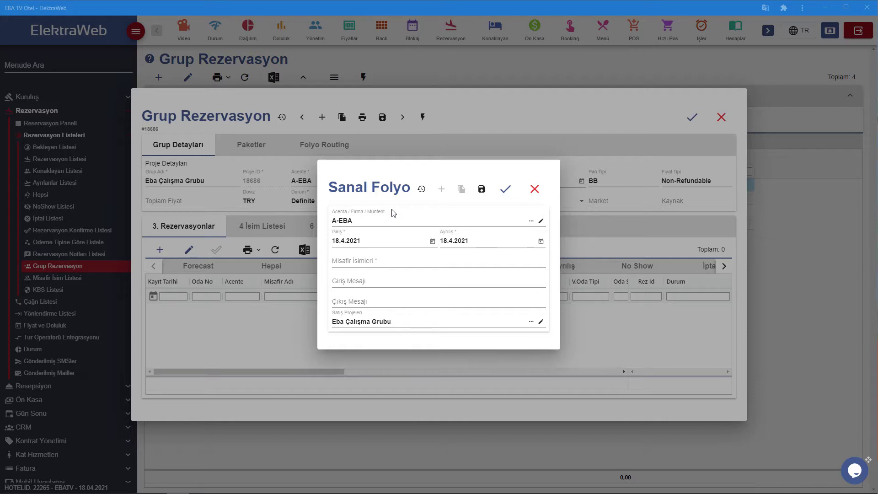
left_click(432, 241)
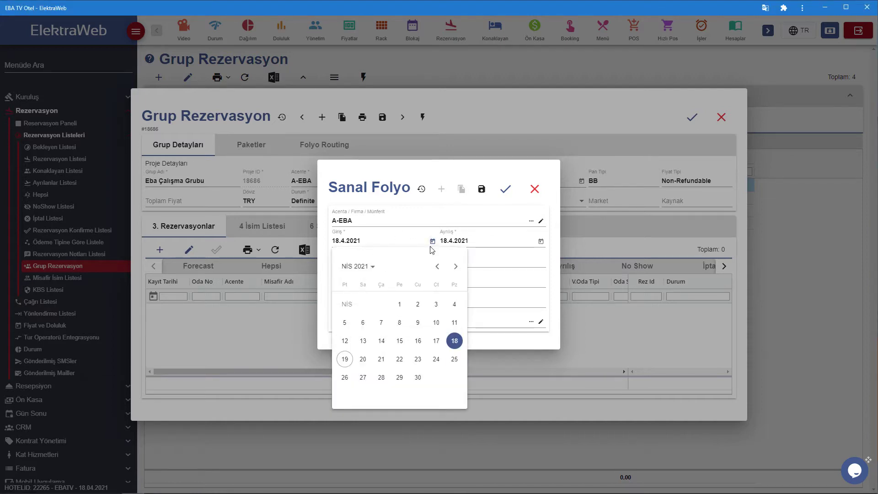
left_click(342, 362)
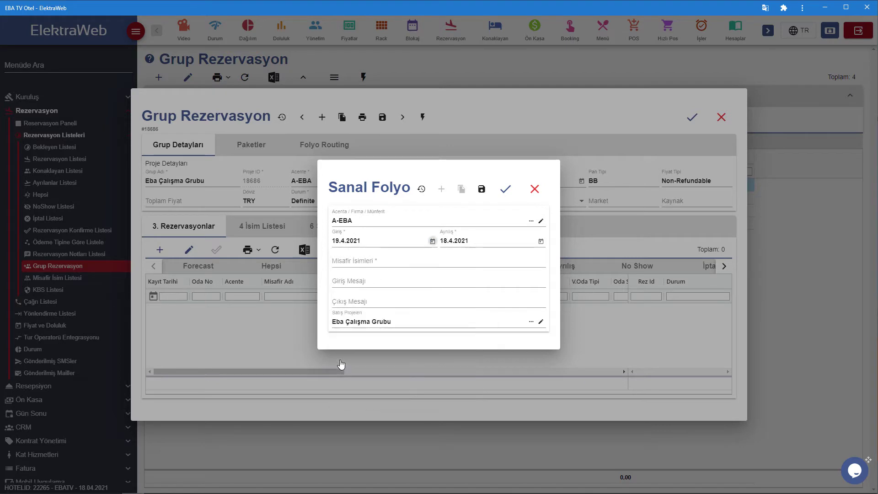
left_click(540, 241)
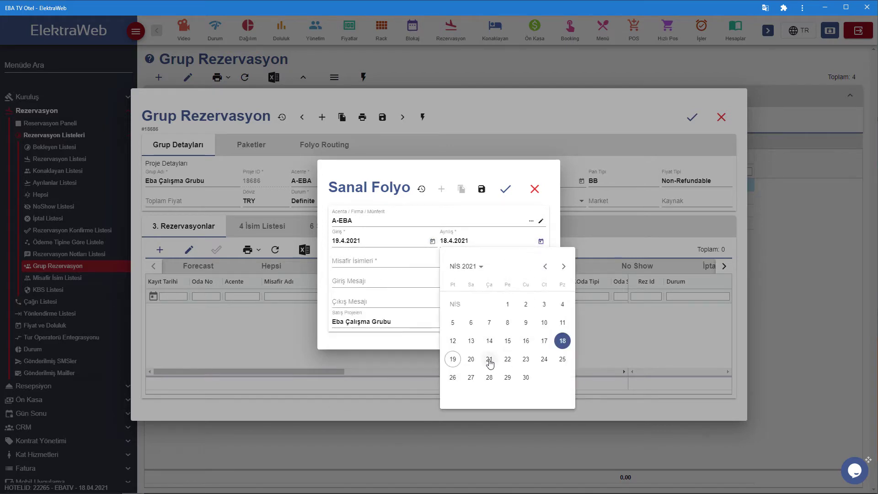
left_click(490, 358)
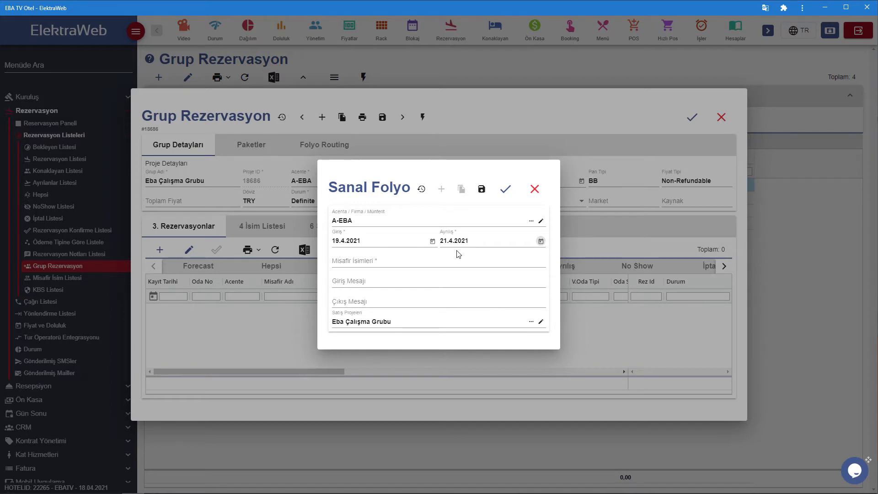
Enter "Eba Çalışma Grubu Oda ve Pansiyon ücretleri" as the virtual folio's guest name and save the folio
left_click(423, 263)
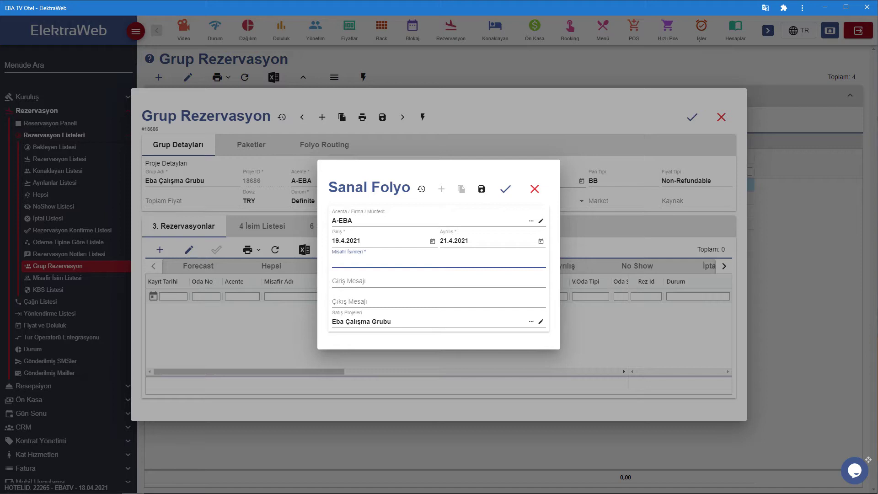
type("Eba Çalışma Grubu Oda ve Pan")
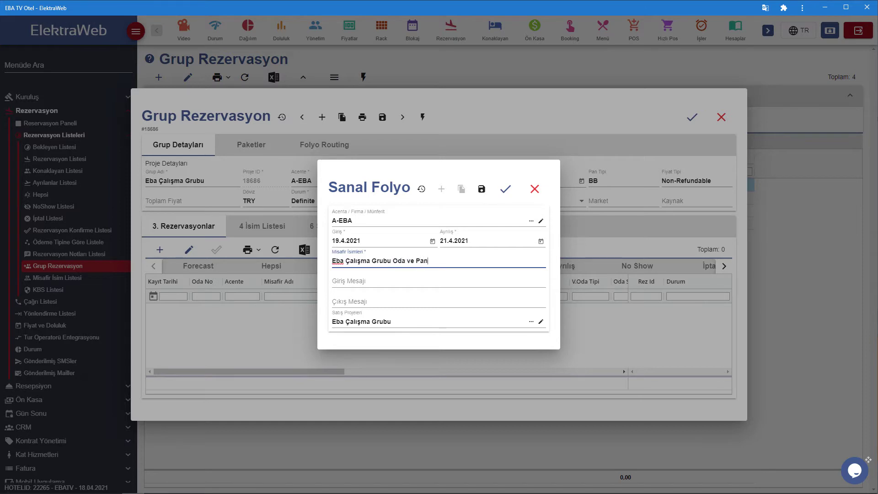
type("siyon")
type(" ücr")
key("BackSpace")
type("cretleri")
left_click(504, 189)
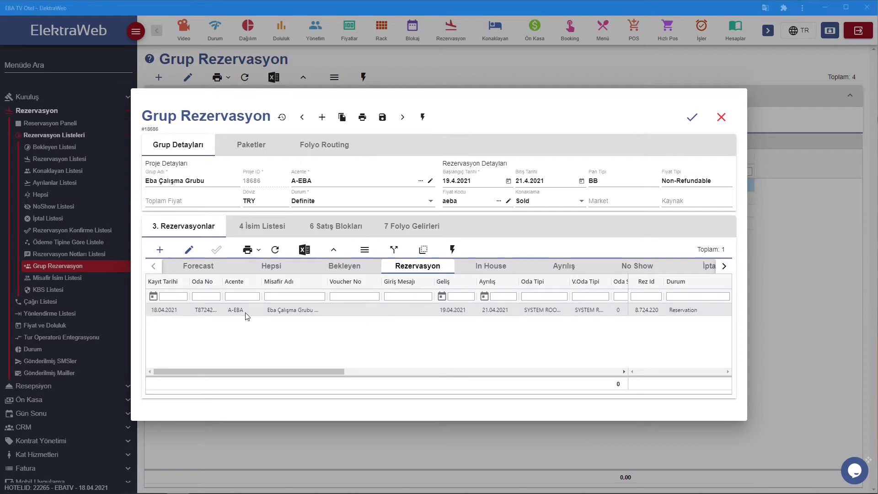
Start a folio routing rule for the group with start date 19.4.2021 and end date 21.4.2021
left_click(330, 149)
left_click(160, 135)
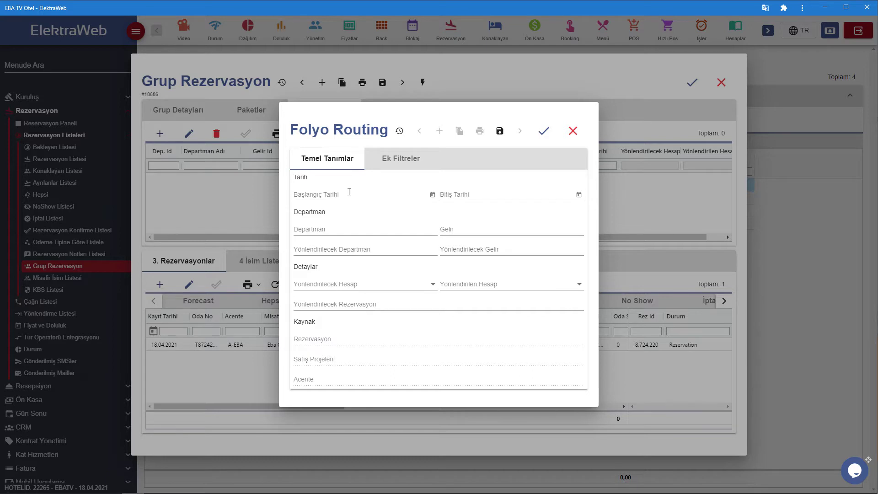
left_click(348, 192)
left_click(432, 195)
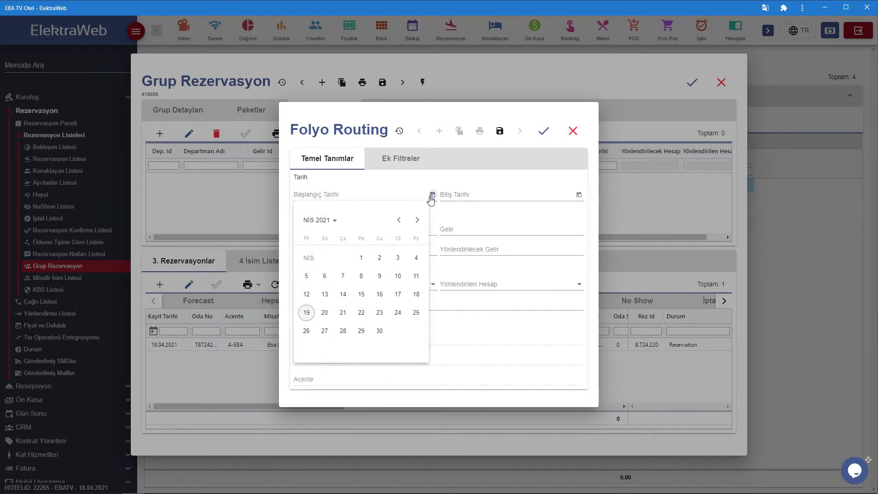
left_click(307, 312)
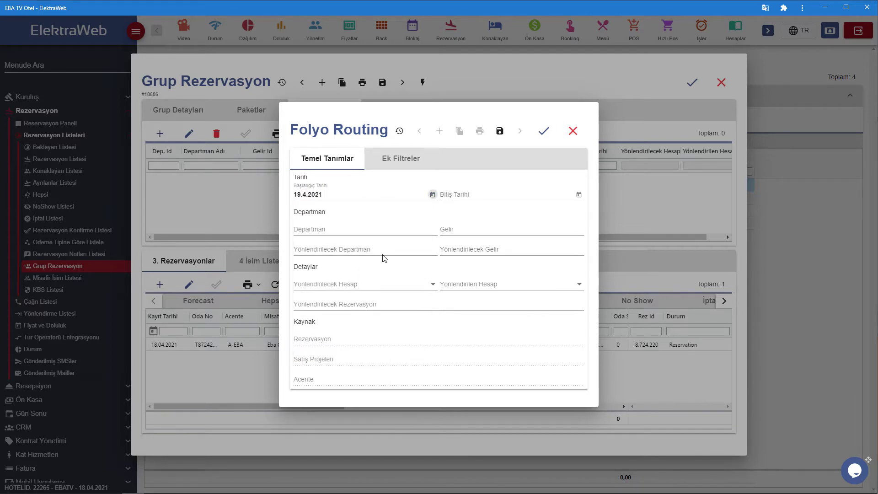
left_click(578, 196)
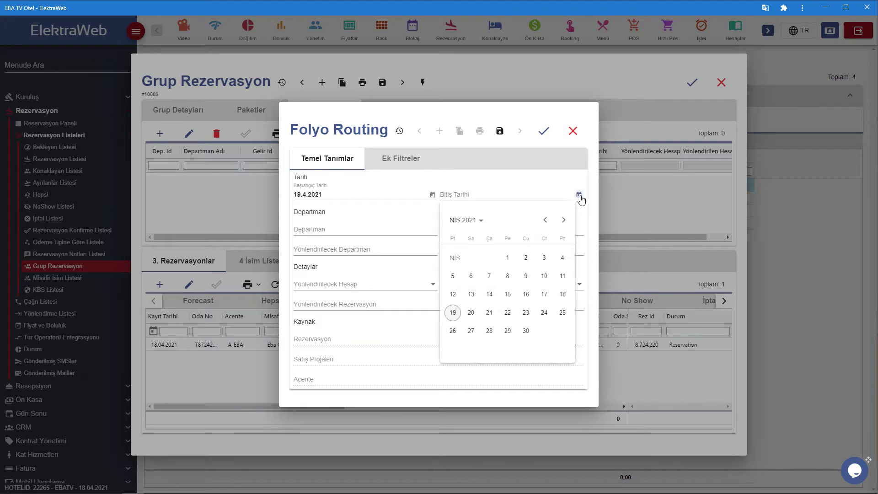
left_click(489, 313)
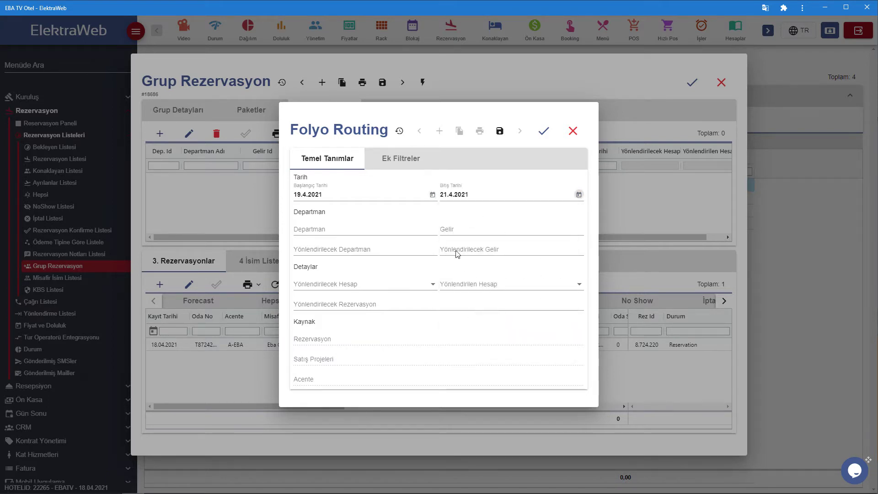
Route the Room department's Accommodation revenue to the Eba Çalışma Grubu Oda ve Pansiyon ücretleri folio and save the rule
left_click(377, 233)
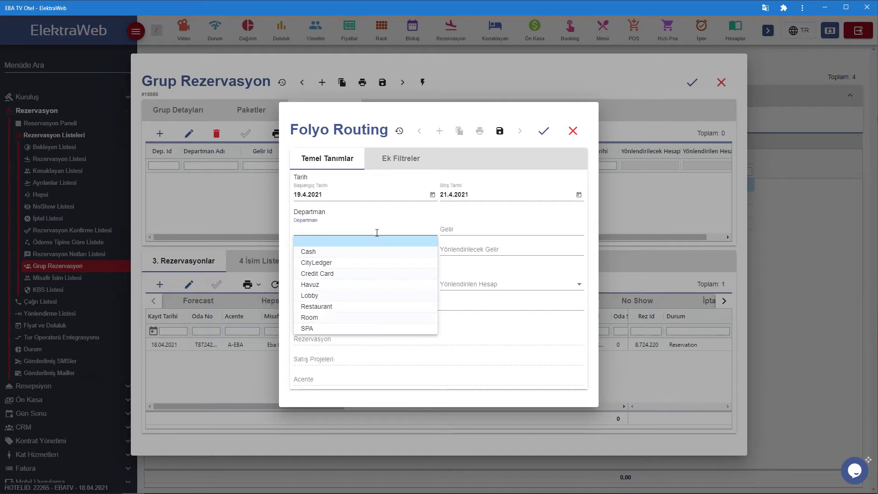
left_click(353, 317)
left_click(476, 230)
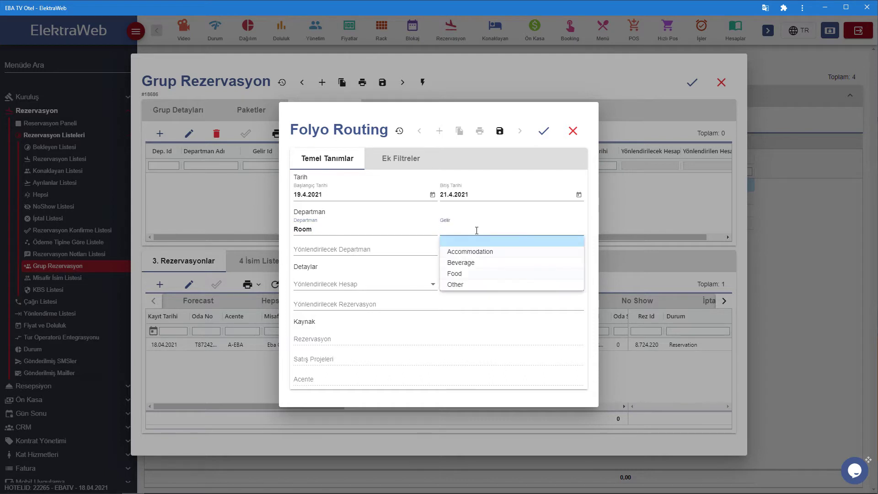
left_click(477, 252)
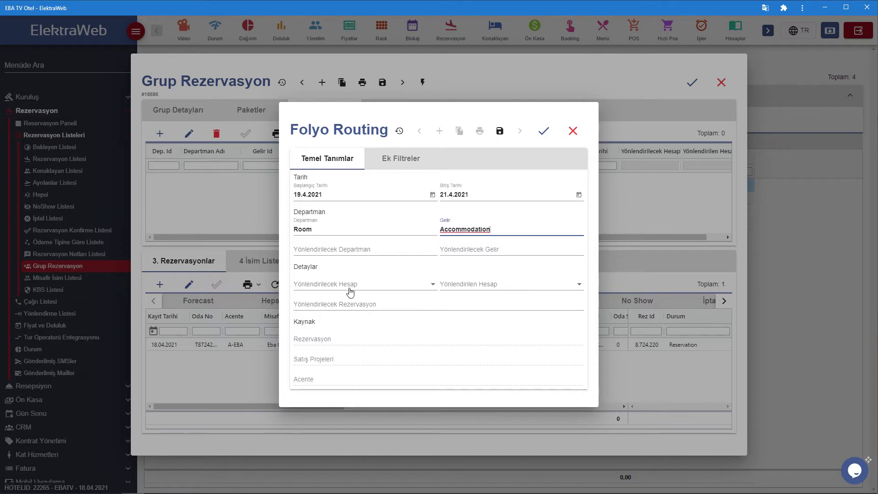
left_click(360, 308)
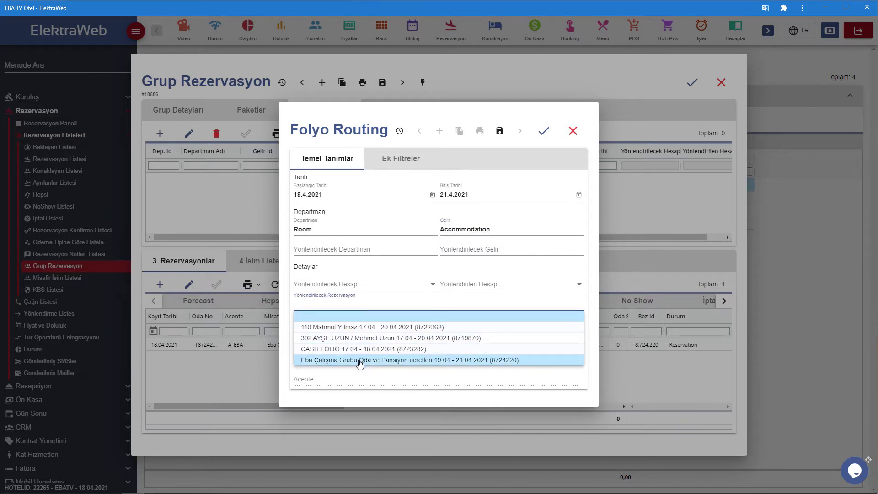
left_click(360, 359)
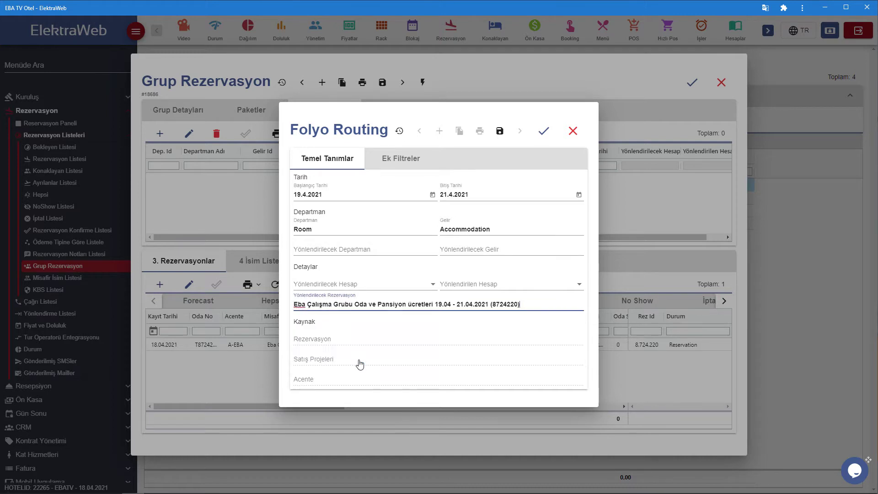
left_click(544, 131)
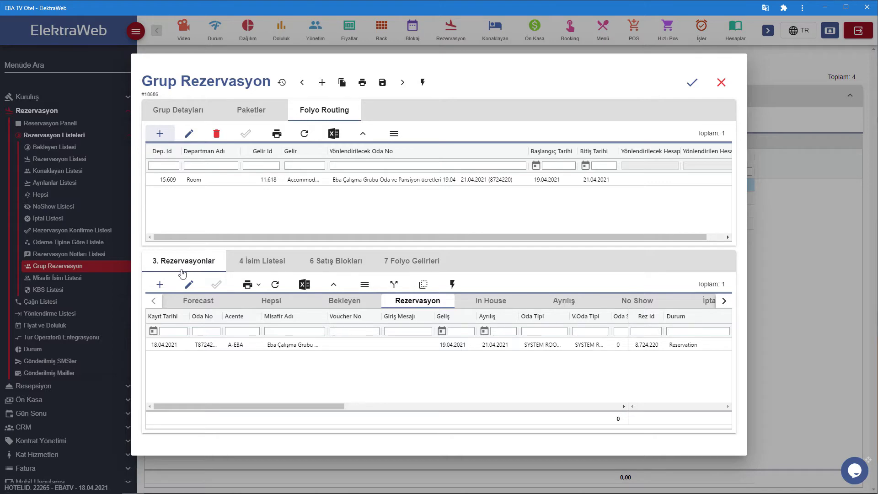
Start a new reservation within the group with room type Std and a room count of 5
left_click(160, 286)
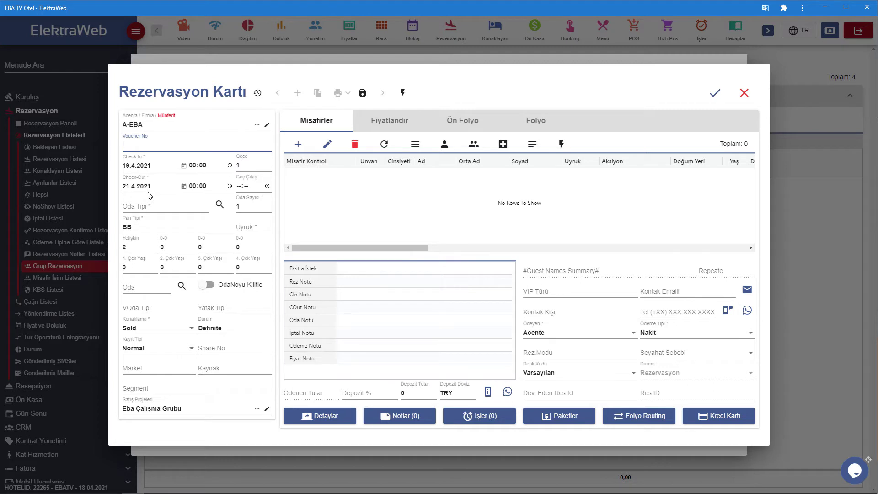
left_click(158, 201)
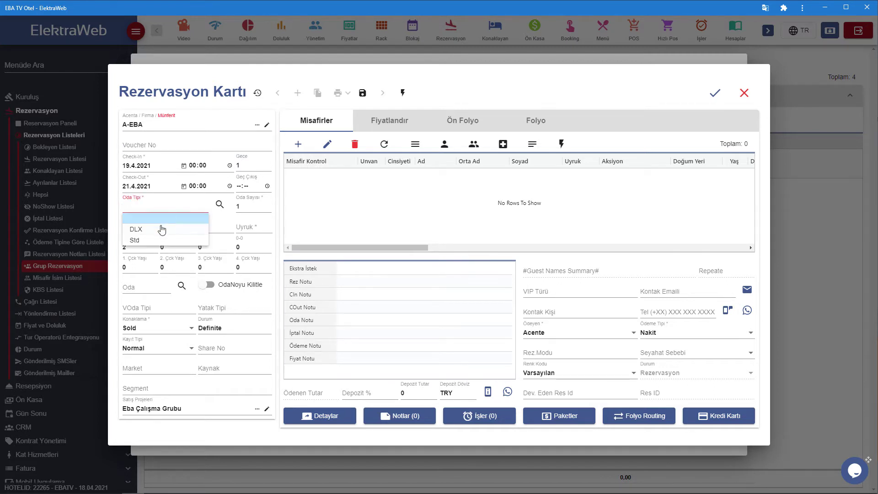
left_click(157, 239)
left_click(249, 206)
double_click(248, 207)
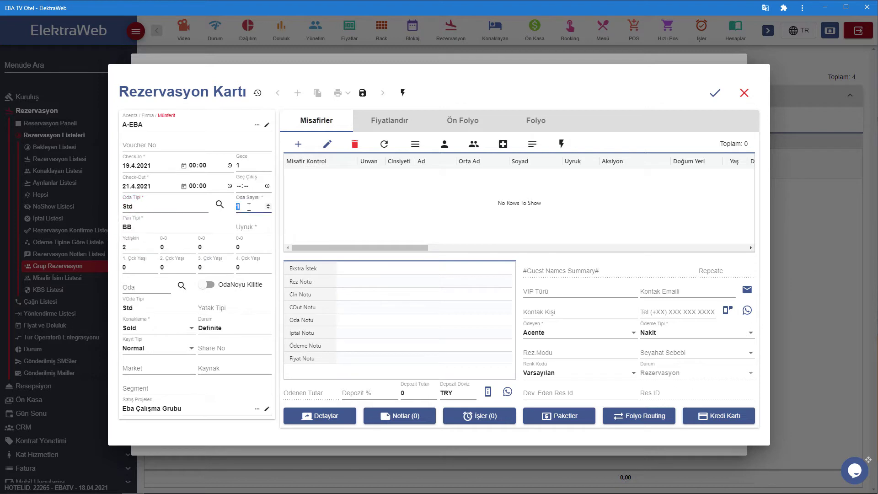
type("5")
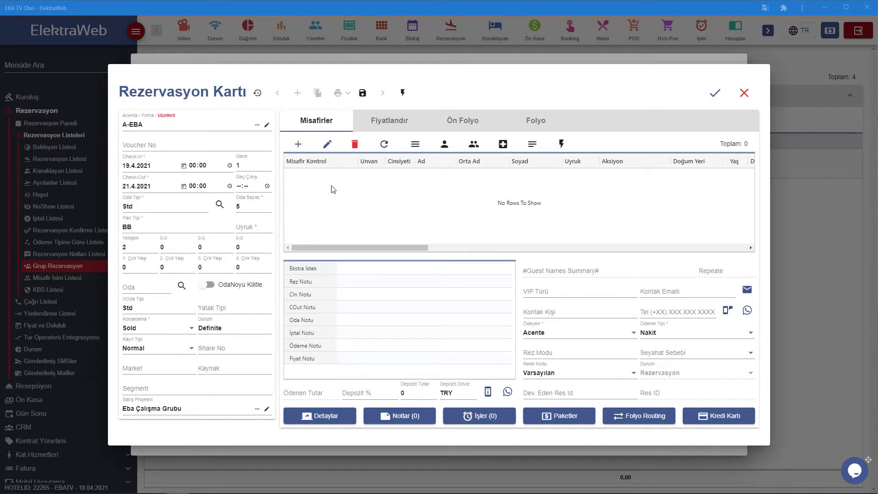
Add a first placeholder guest to the reservation with first name "no" and surname "name"
left_click(298, 146)
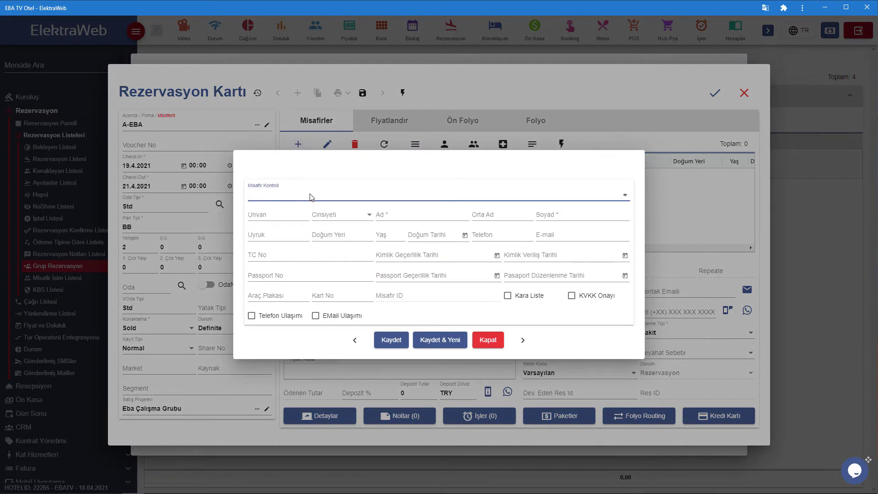
left_click(400, 214)
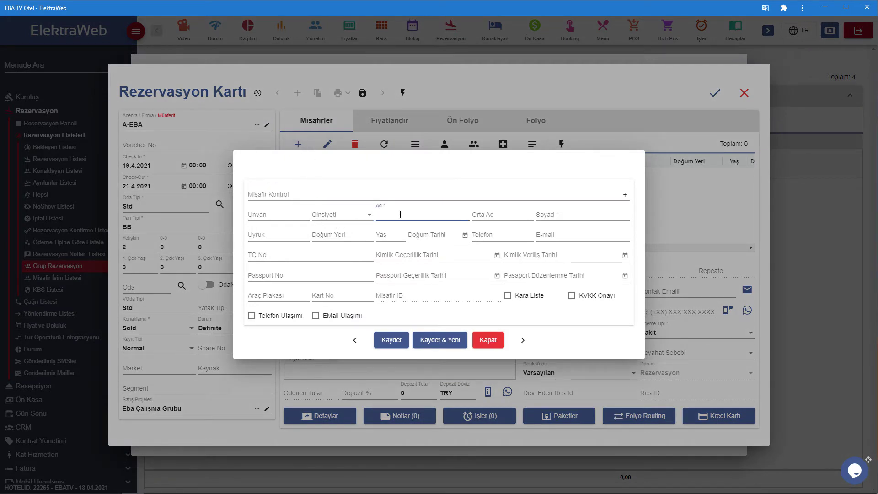
type("no")
key("Tab")
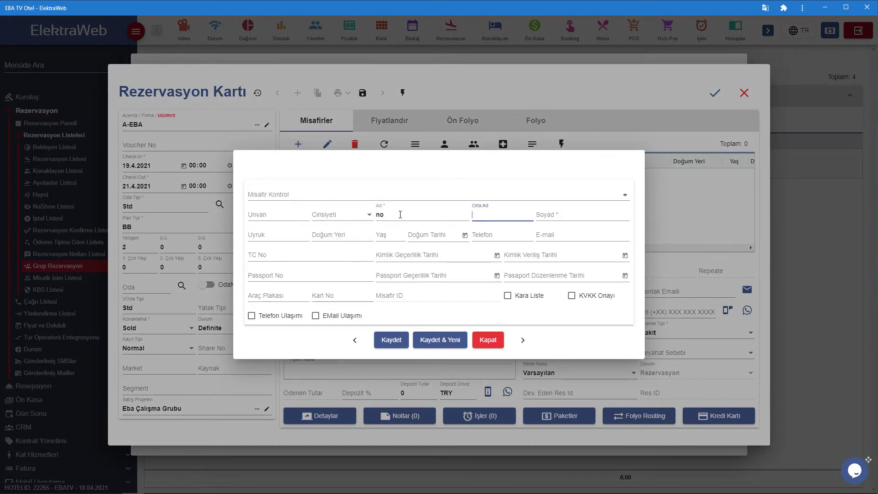
key("Tab")
type("name")
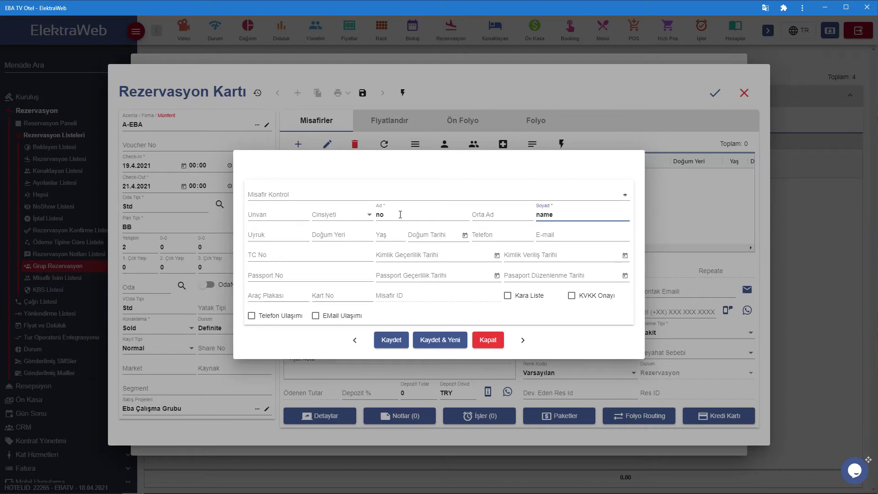
left_click(392, 340)
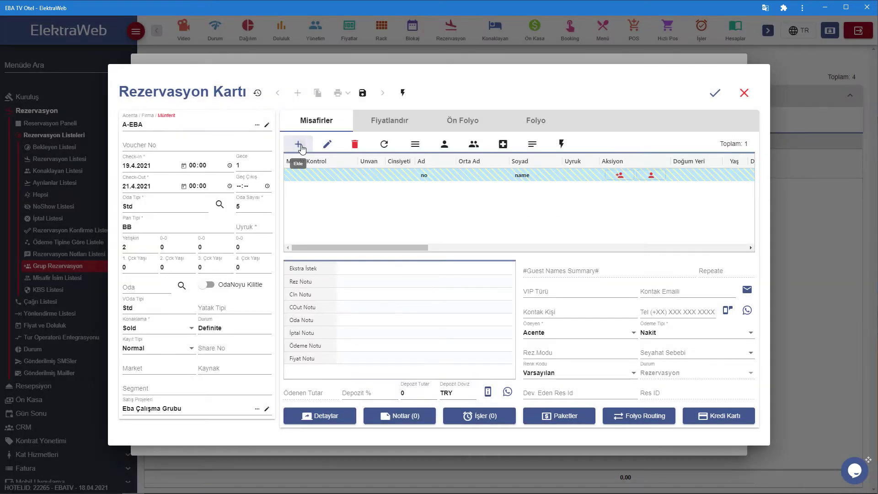
Add a second placeholder guest, also with first name "no" and surname "name", to the reservation
left_click(299, 145)
left_click(389, 215)
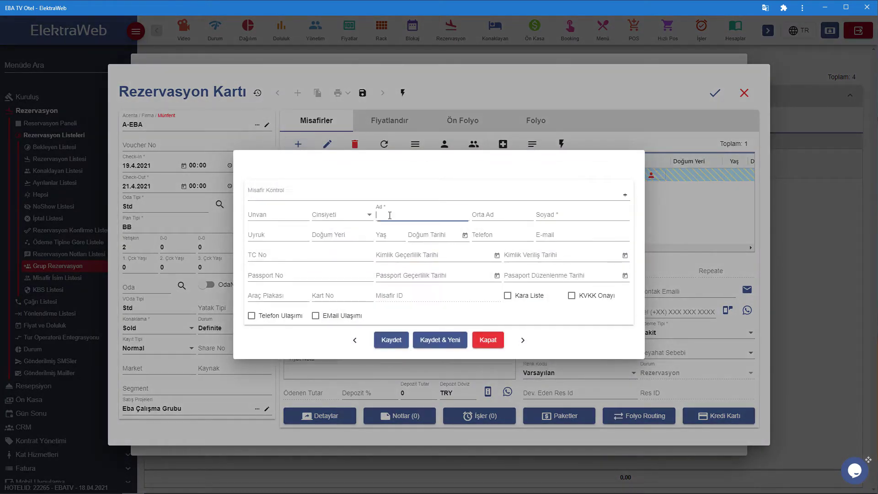
type("no")
key("Tab")
key("Tab")
type("na")
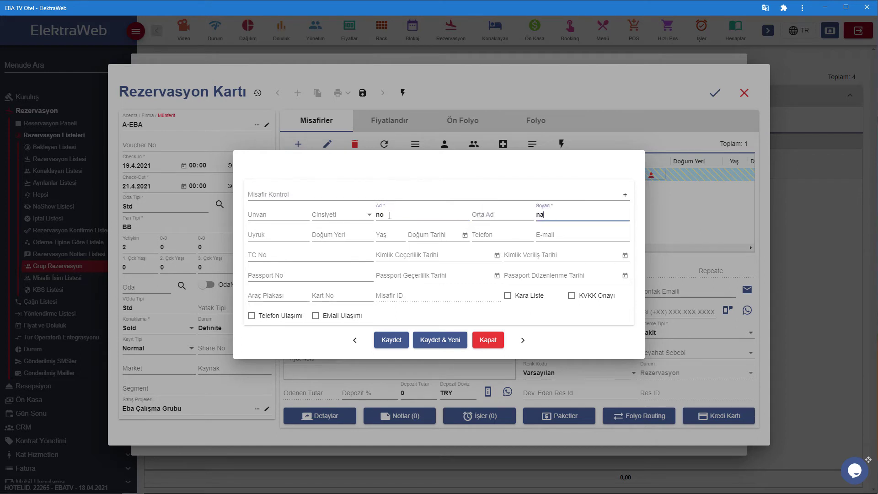
type("me")
left_click(391, 340)
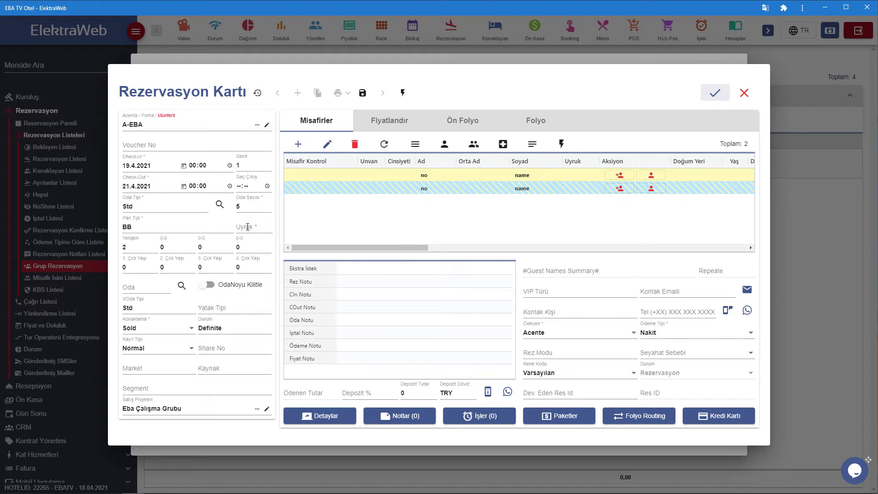
Set the reservation's nationality to Turkey and save the reservation card
left_click(247, 227)
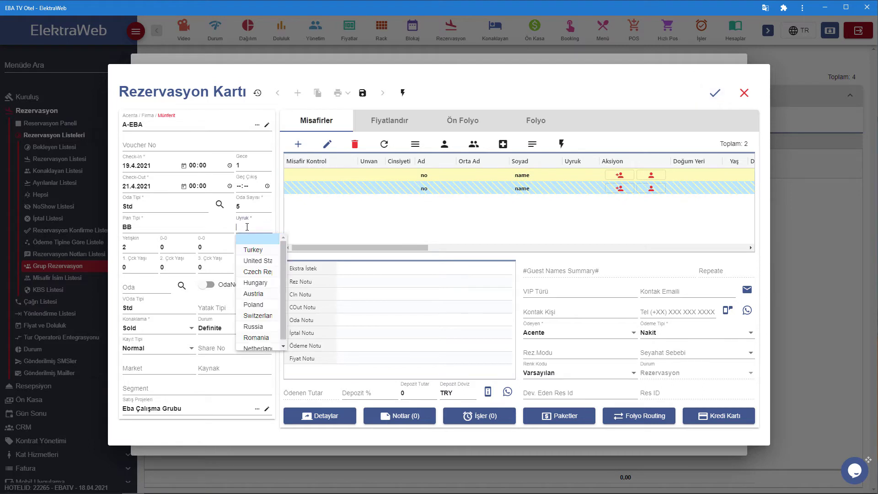
left_click(253, 250)
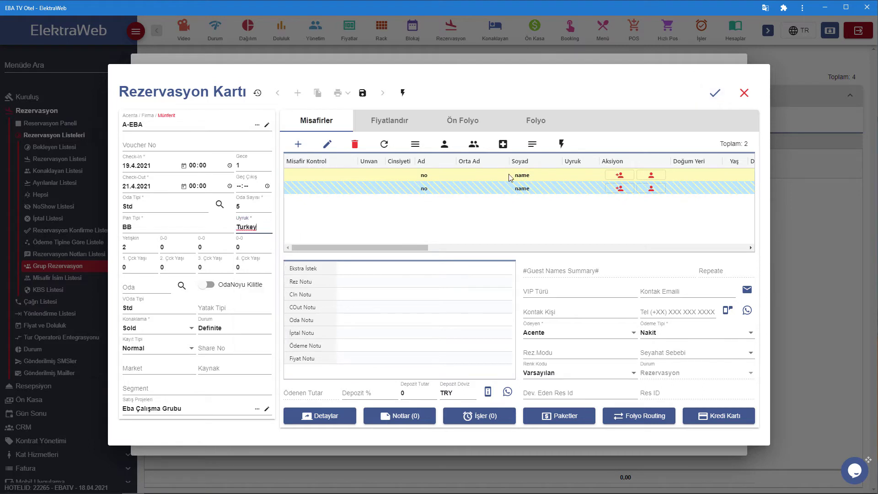
left_click(716, 94)
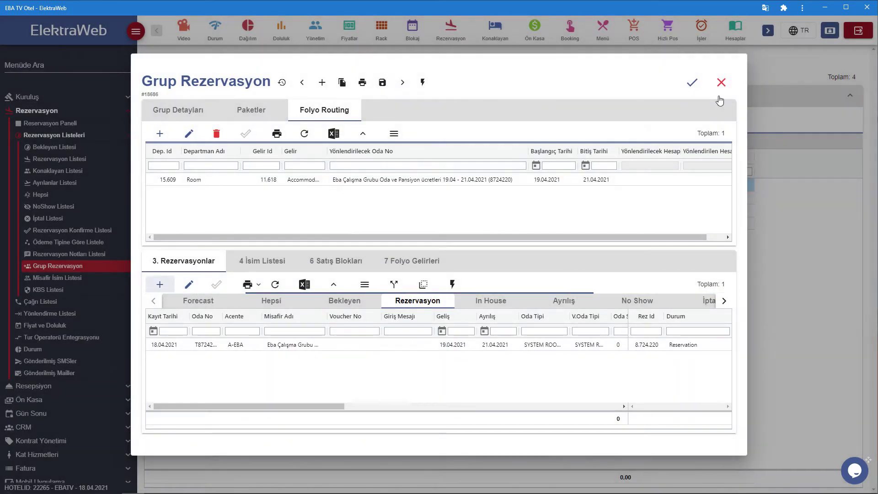
Close the group reservation and check the occupied rooms for 19 April in the occupancy chart
left_click(721, 83)
left_click(279, 33)
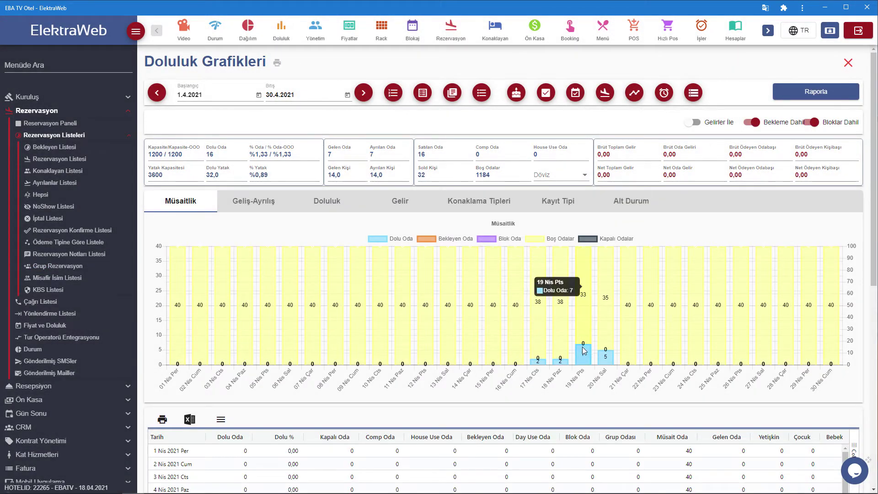
mouse_move(584, 364)
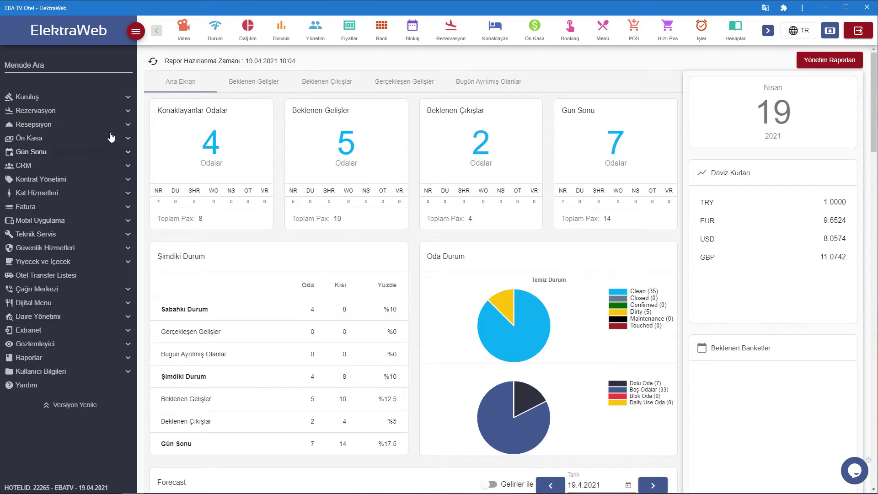
Reopen the Eba Çalışma Grubu reservation from the group reservation list
left_click(110, 112)
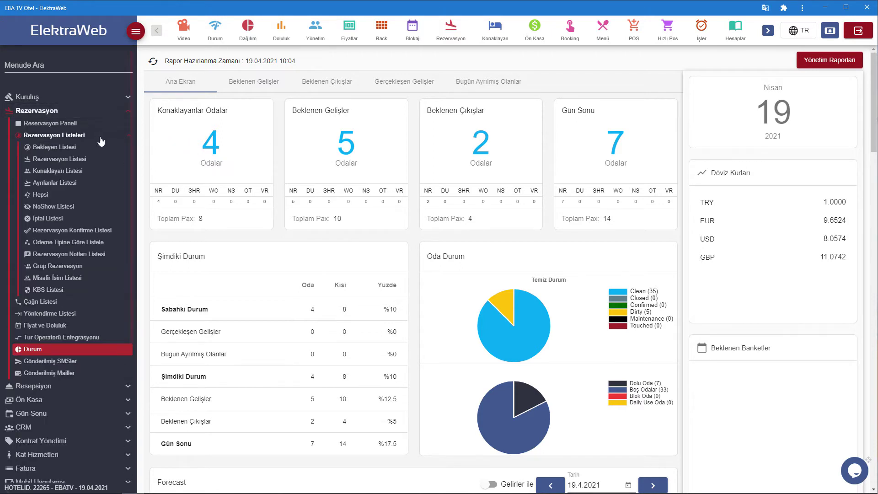
left_click(84, 269)
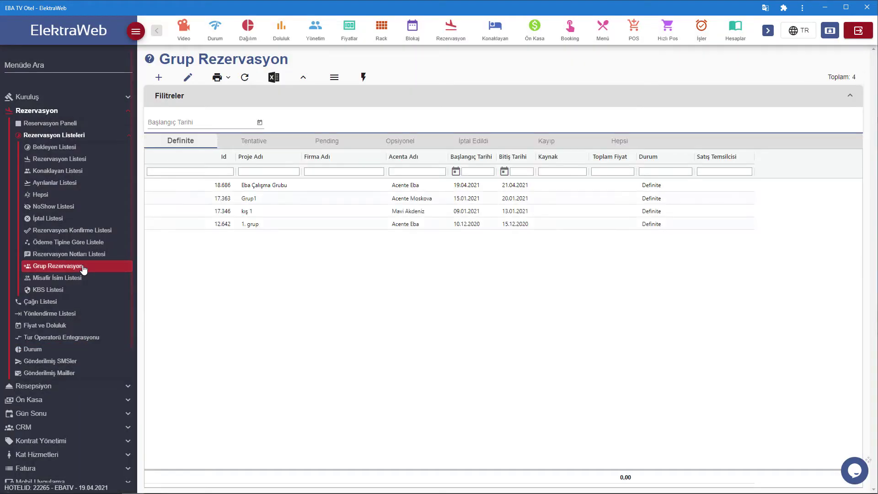
left_click(371, 186)
double_click(371, 184)
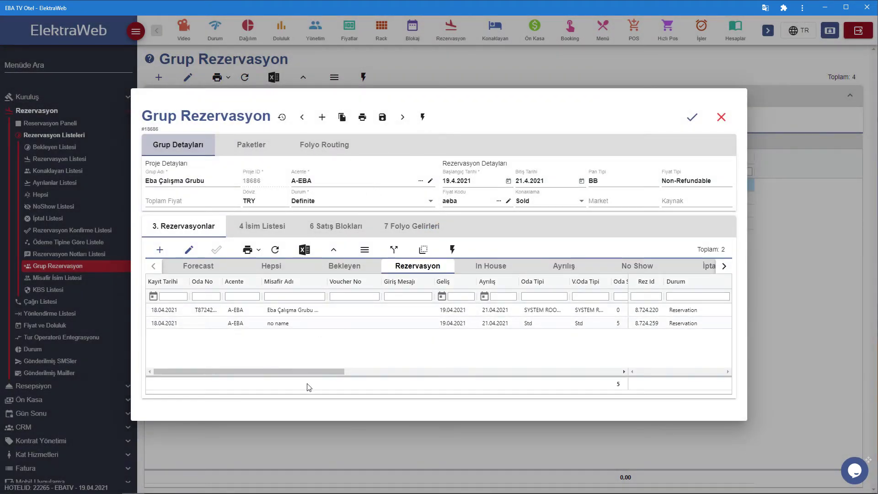
Split the group's five-room "no name" reservation into separate one-room reservations and review them in the list
left_click(287, 324)
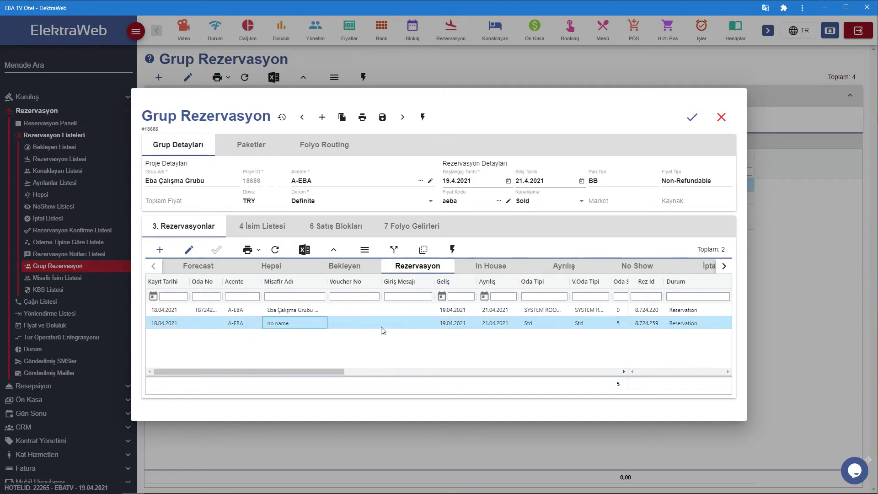
left_click(394, 249)
left_click(497, 269)
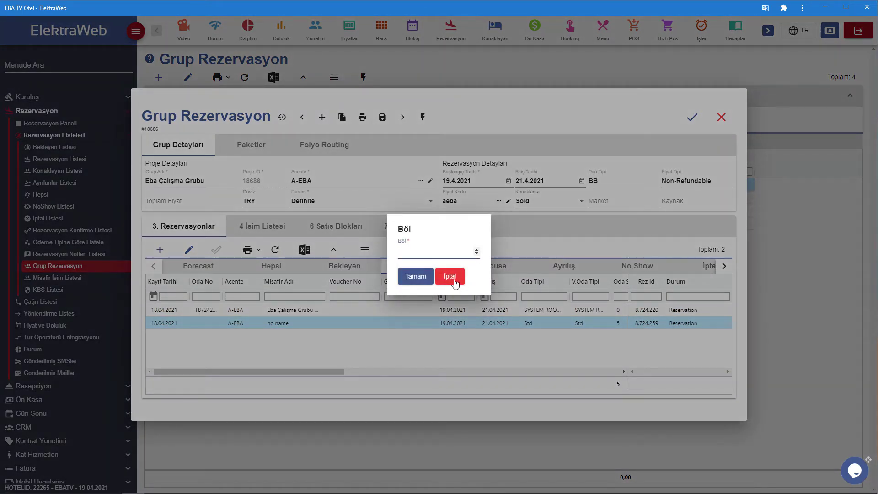
left_click(412, 277)
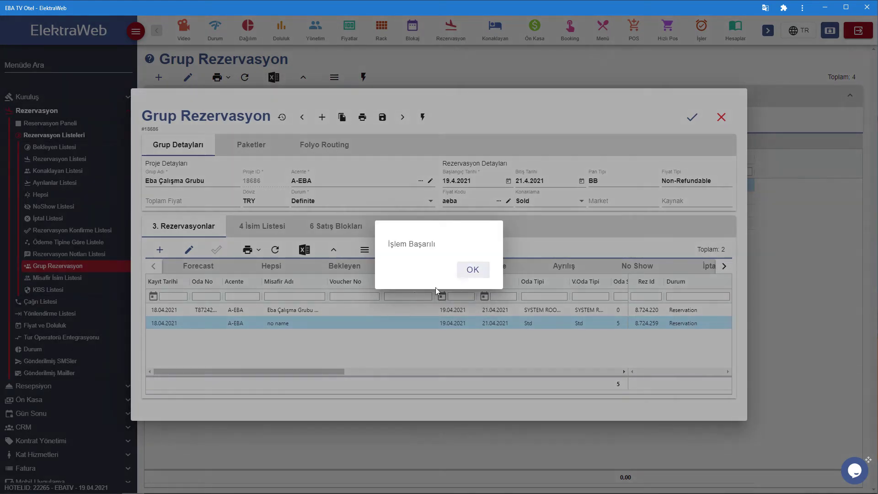
left_click(462, 273)
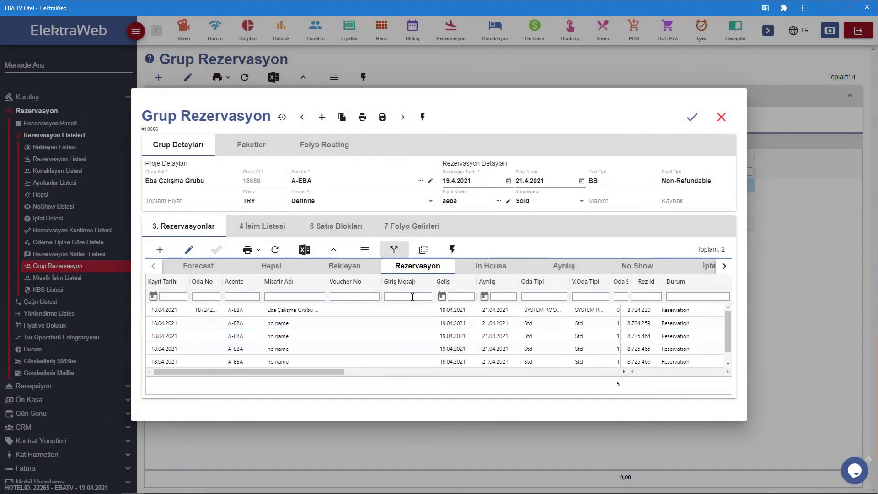
scroll(412, 329, "down", 1)
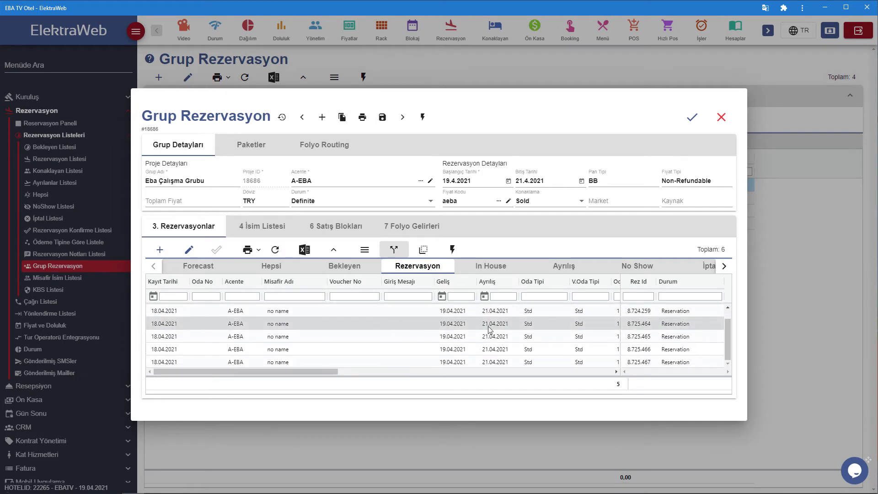